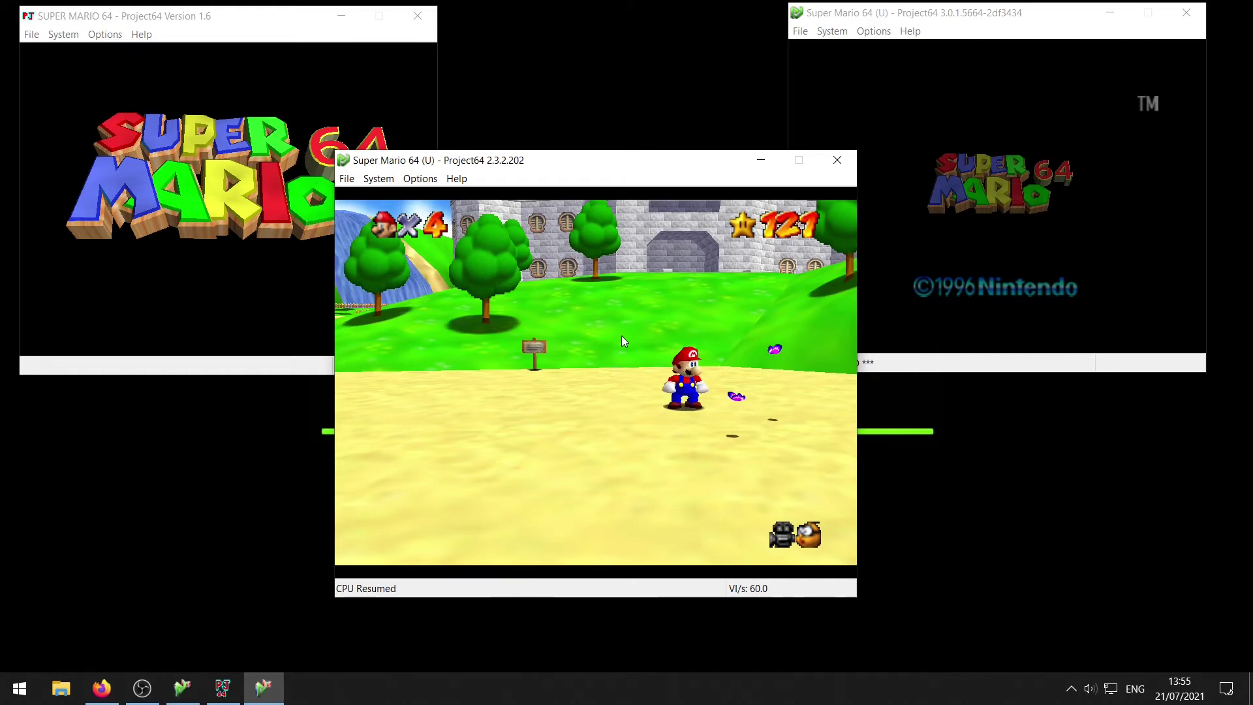
Run Mario across the sandy path in several directions to check how the camera behaves
key(Left)
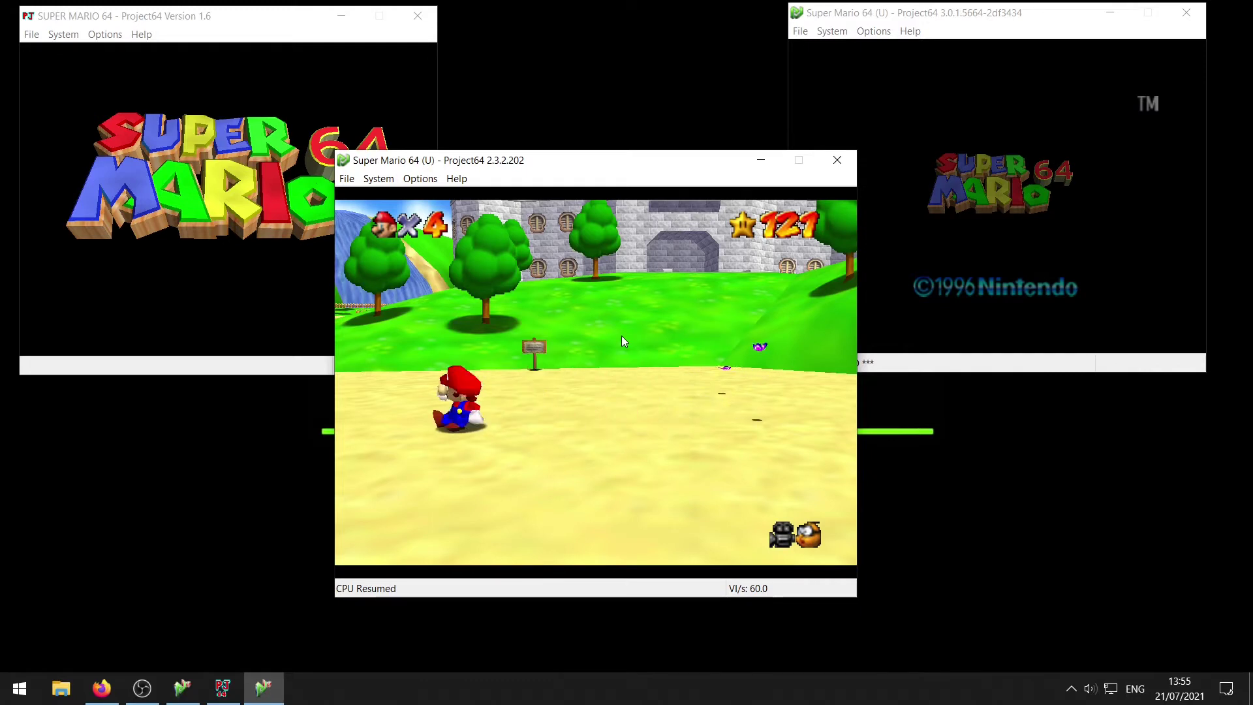
key(Right)
key(Left)
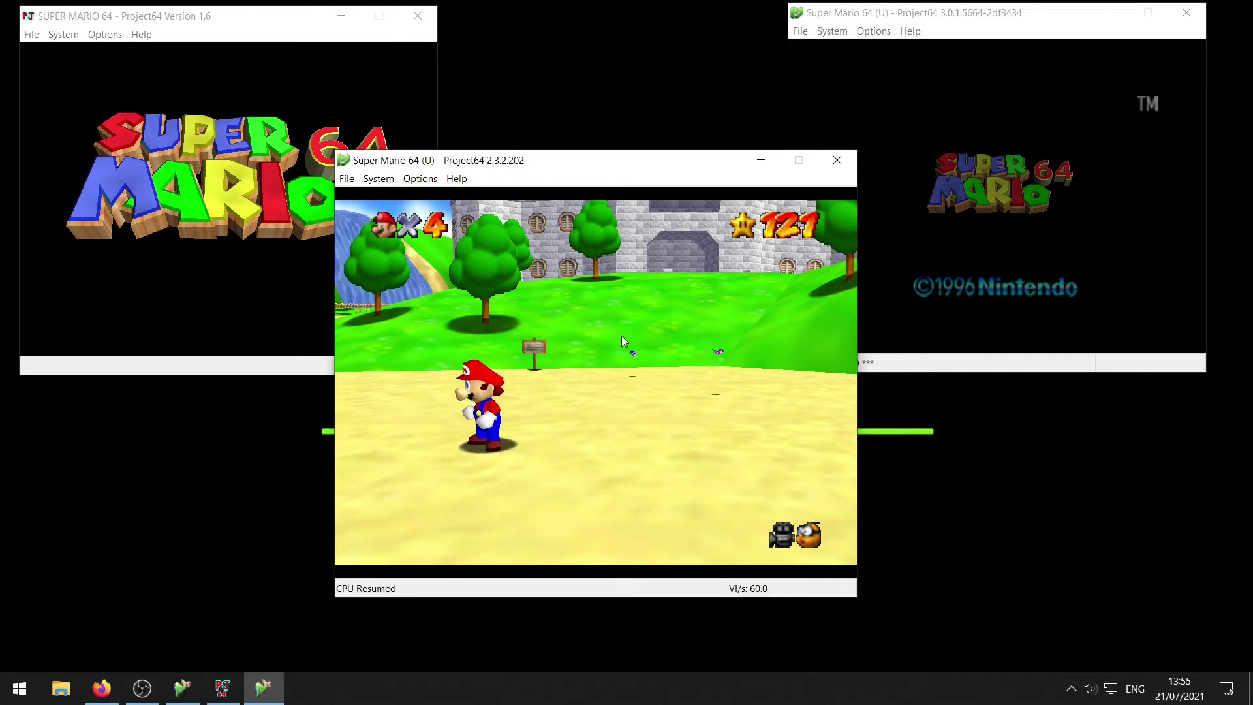
key(Down)
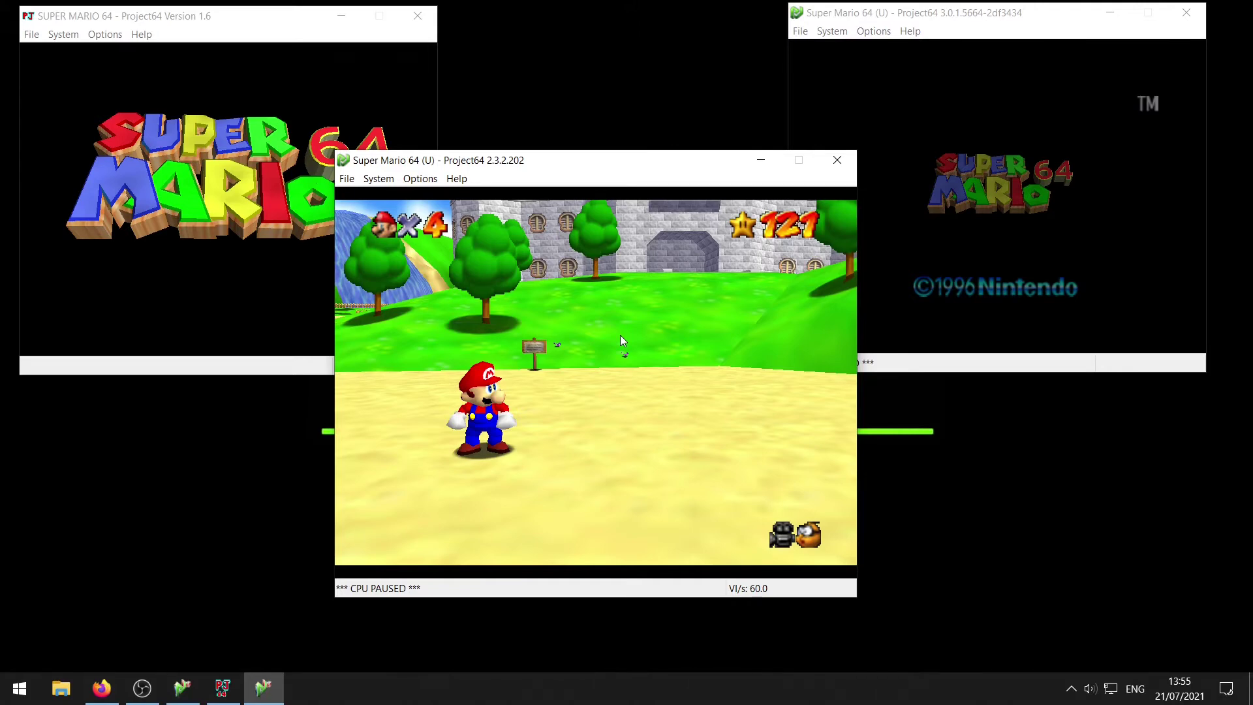
Examine the name and code lines of the Freeze camera cheat in the cheats list, and close the list
key(ctrl+c)
drag(707, 347, 699, 346)
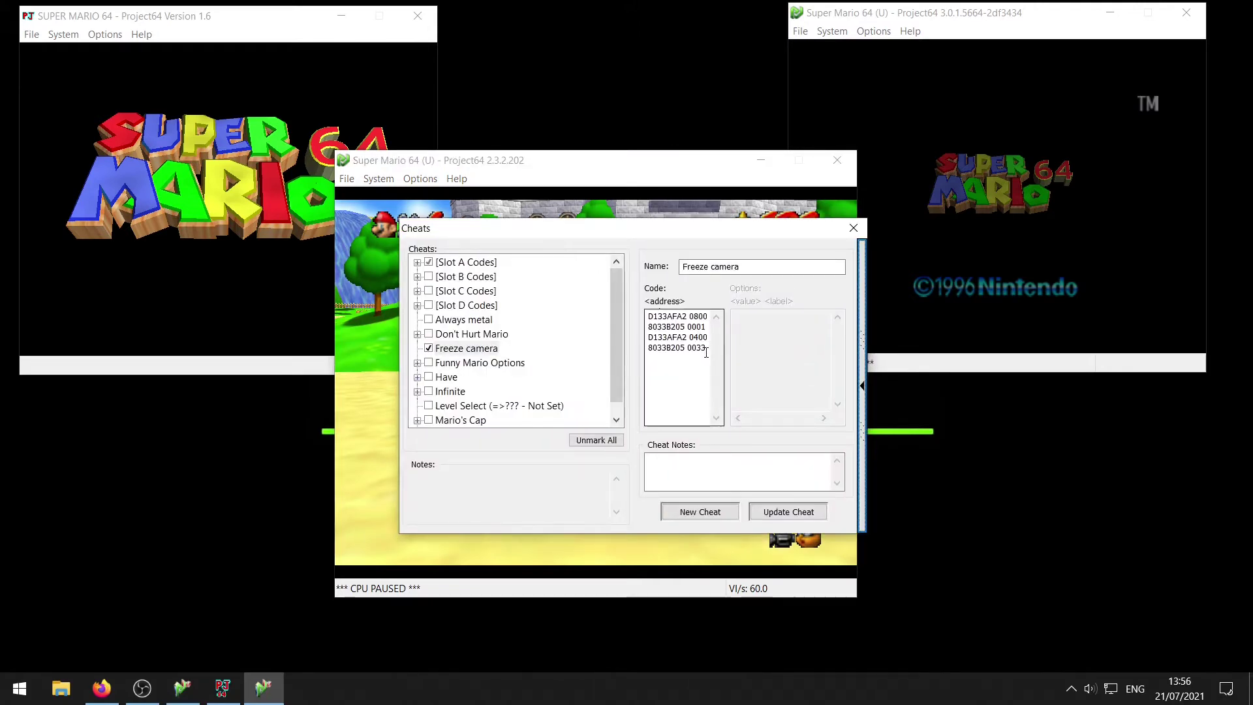
key(ctrl+a)
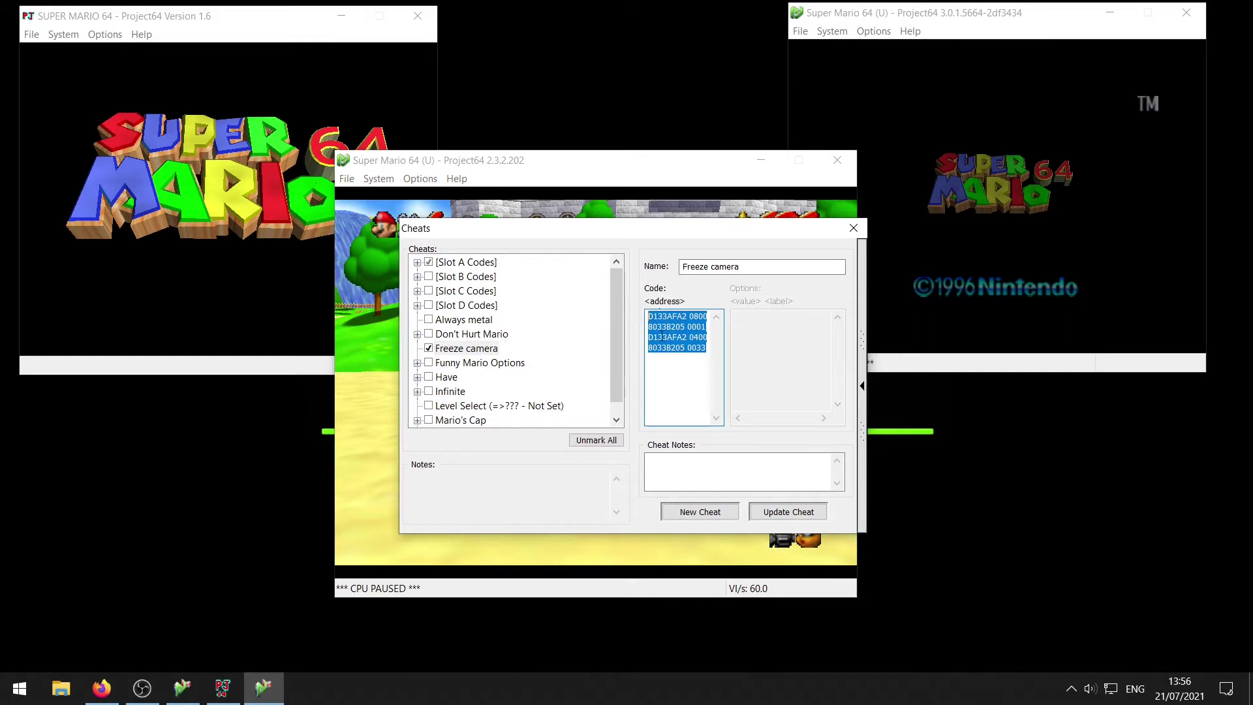
click(710, 347)
key(ctrl+a)
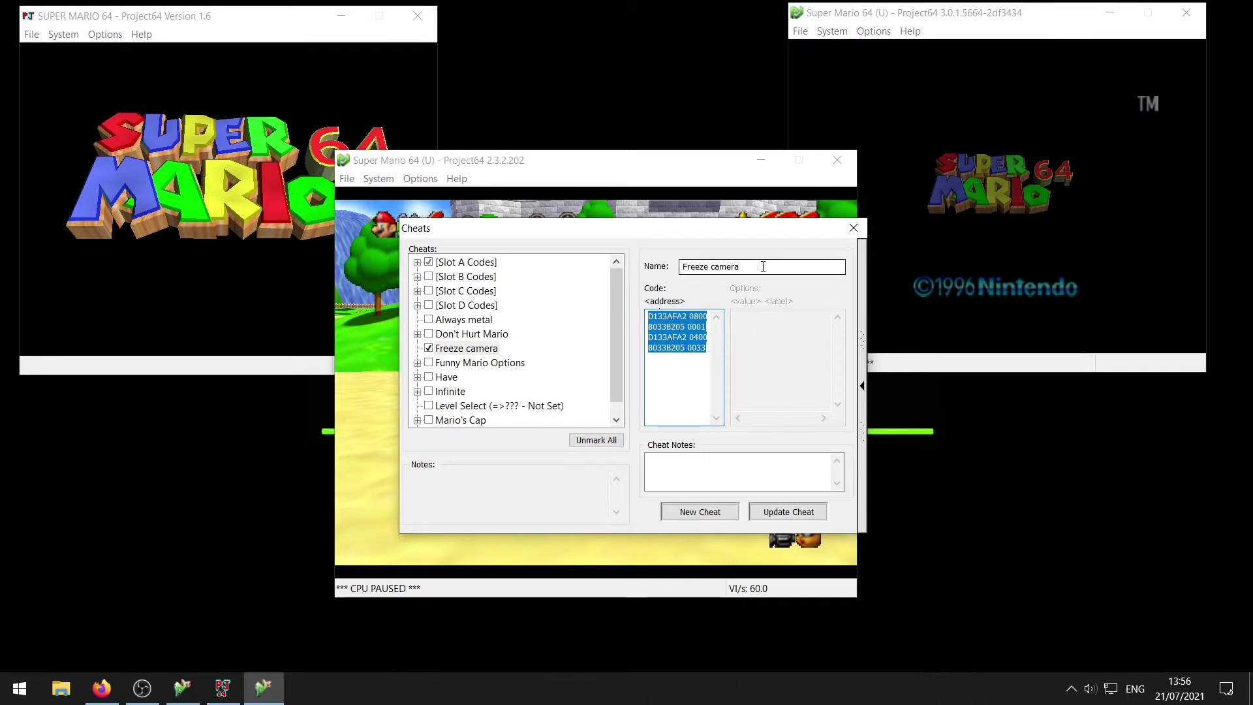
key(shift+Tab)
key(shift+Tab)
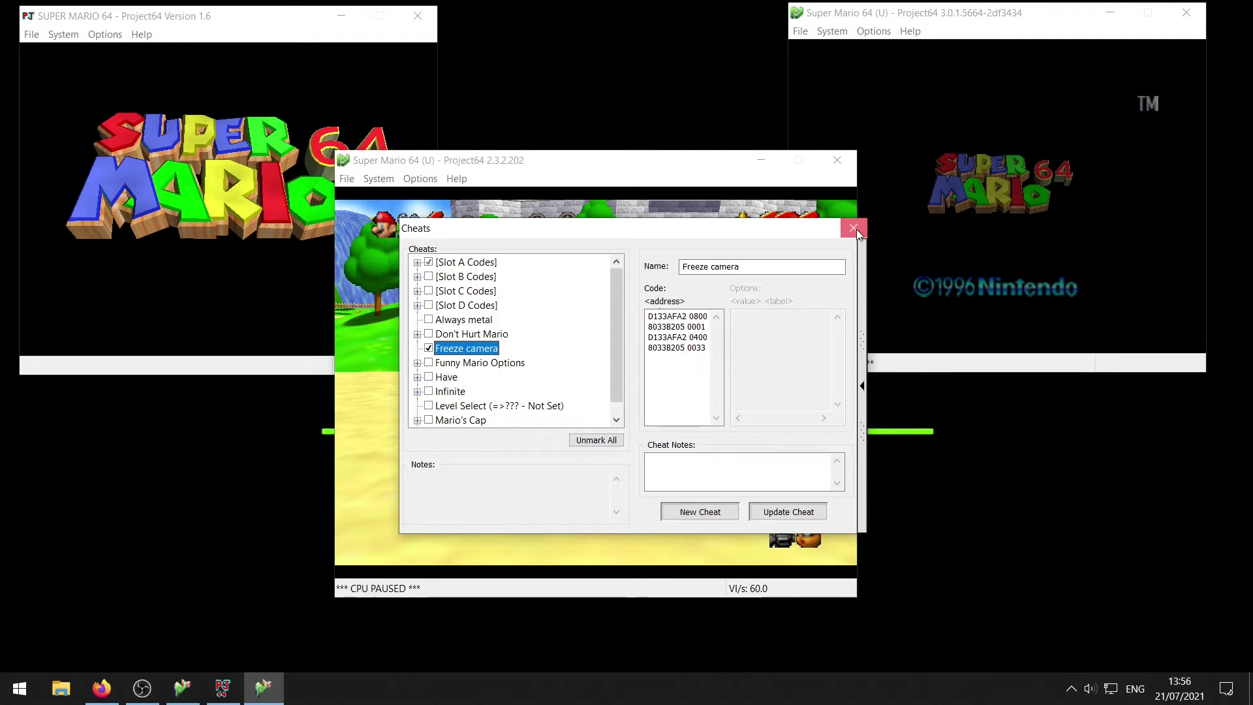
click(854, 229)
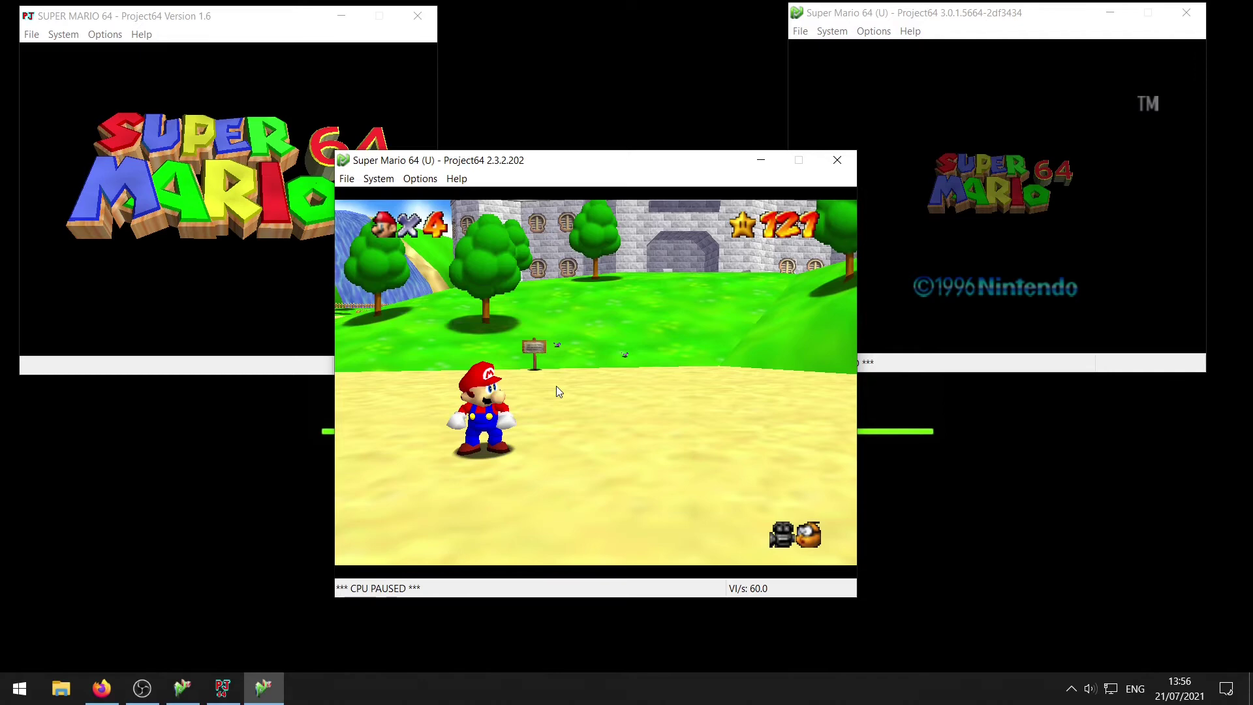
Resume the paused emulation and walk Mario forward, back and sideways to check the camera's movement
key(F2)
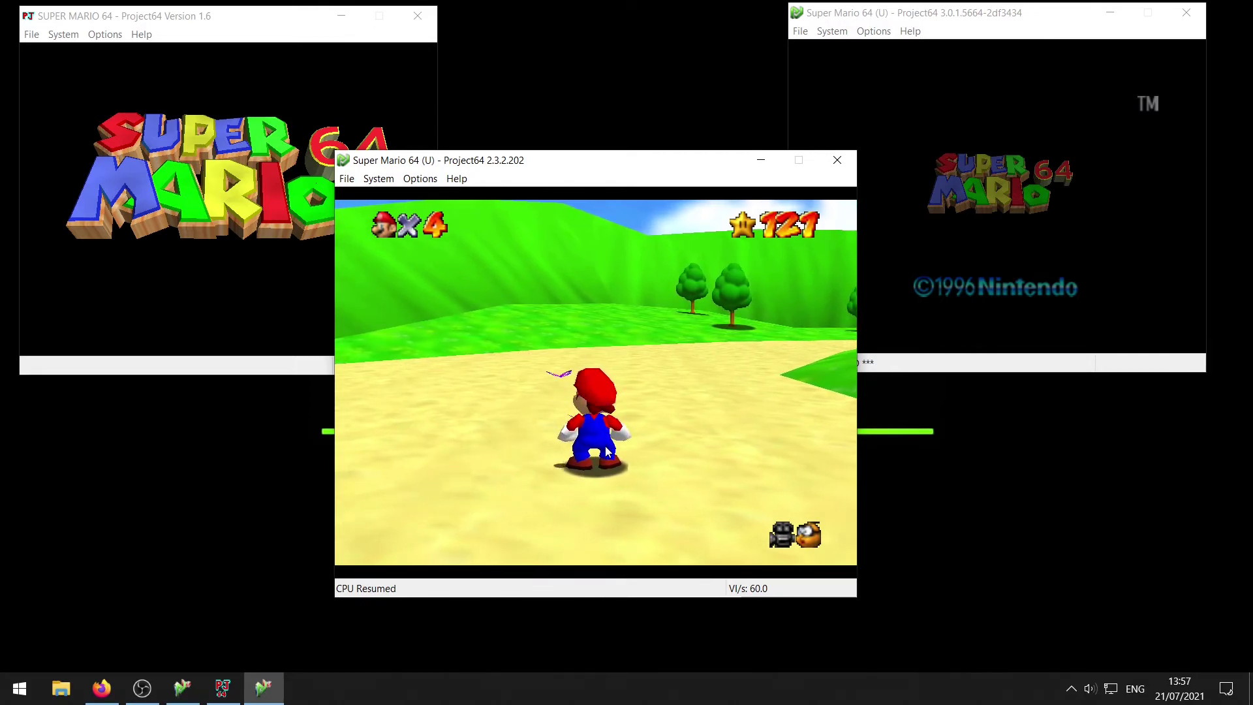
key(Up)
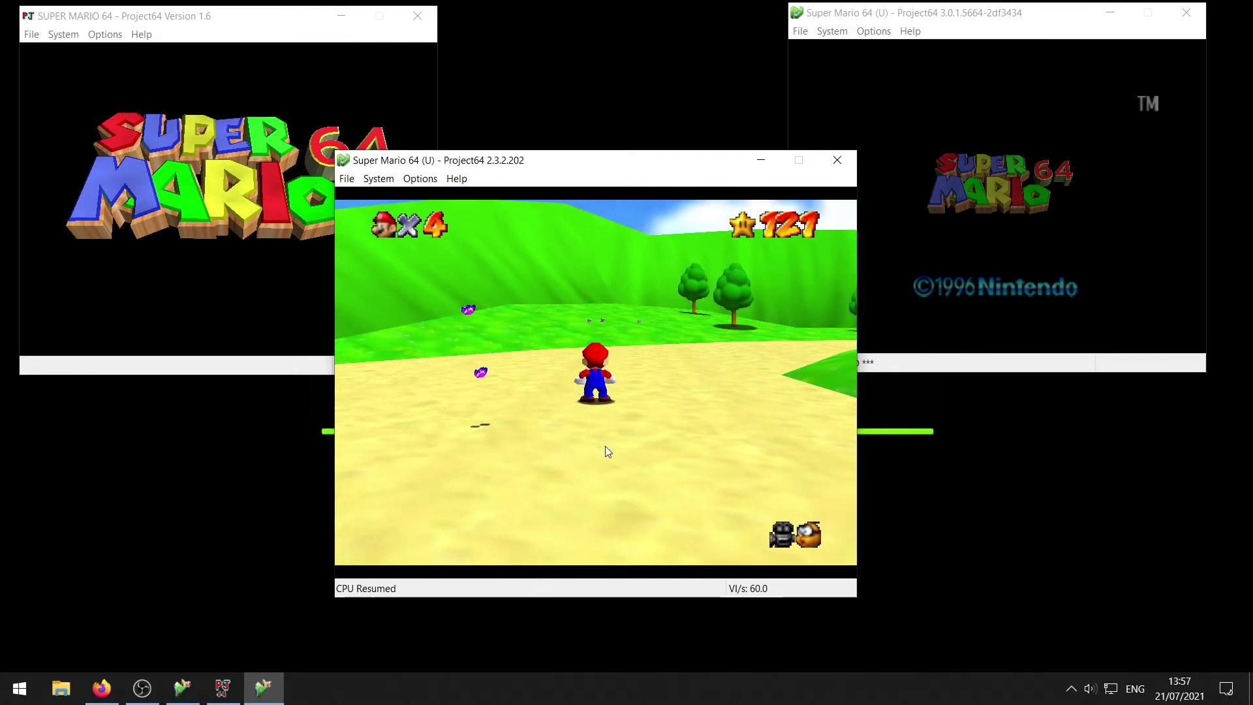
key(Down)
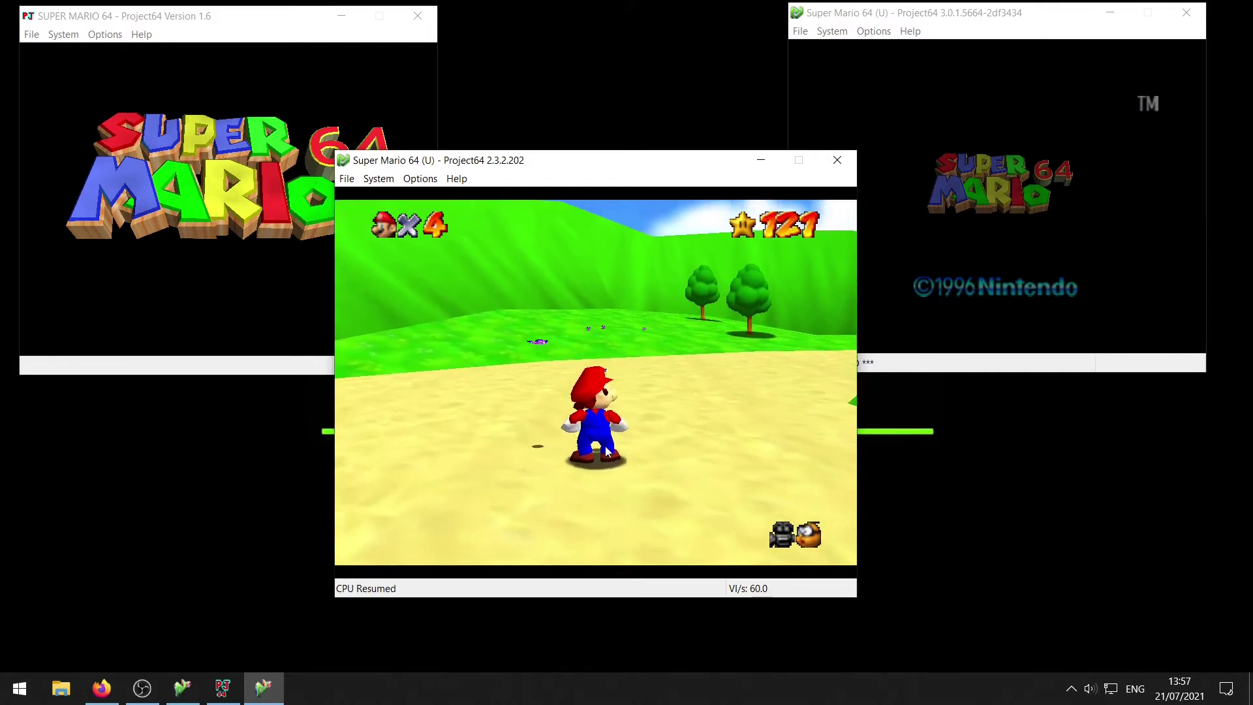
key(Right)
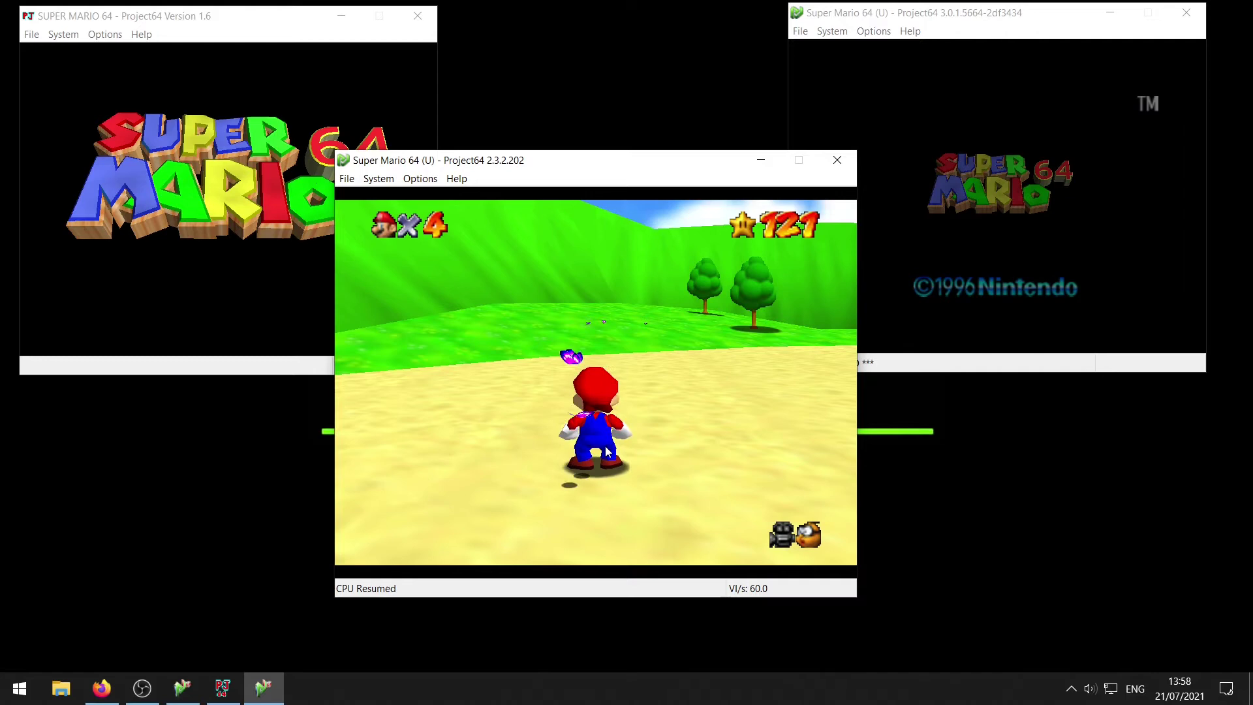
In the Project64 1.6 window, map Player 1's digital pad Up to F and Down to U, and accept the controller configuration
click(261, 195)
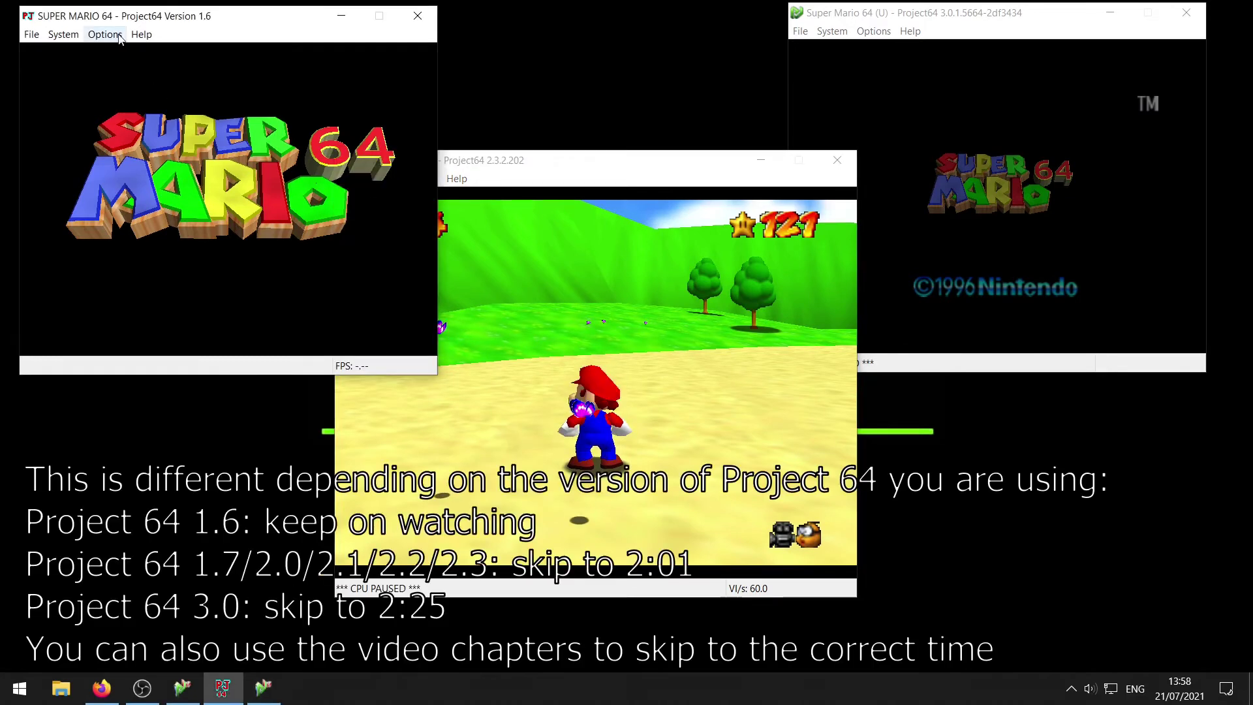
click(116, 38)
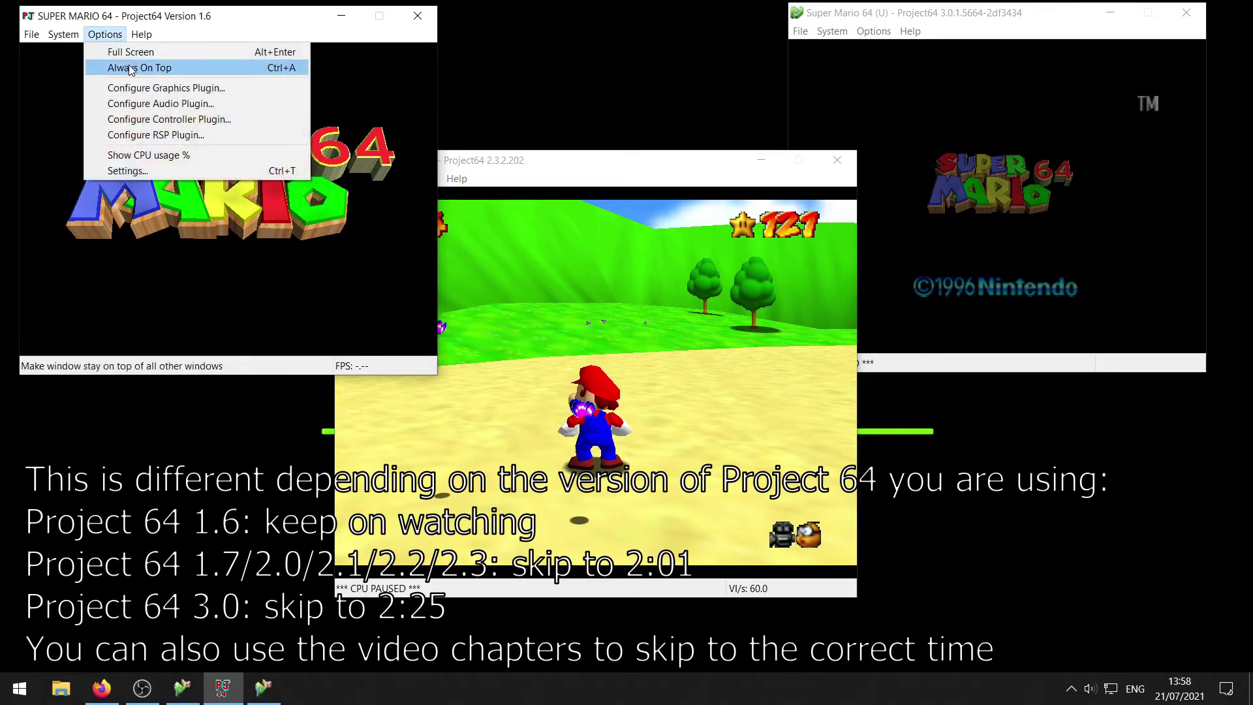
click(157, 121)
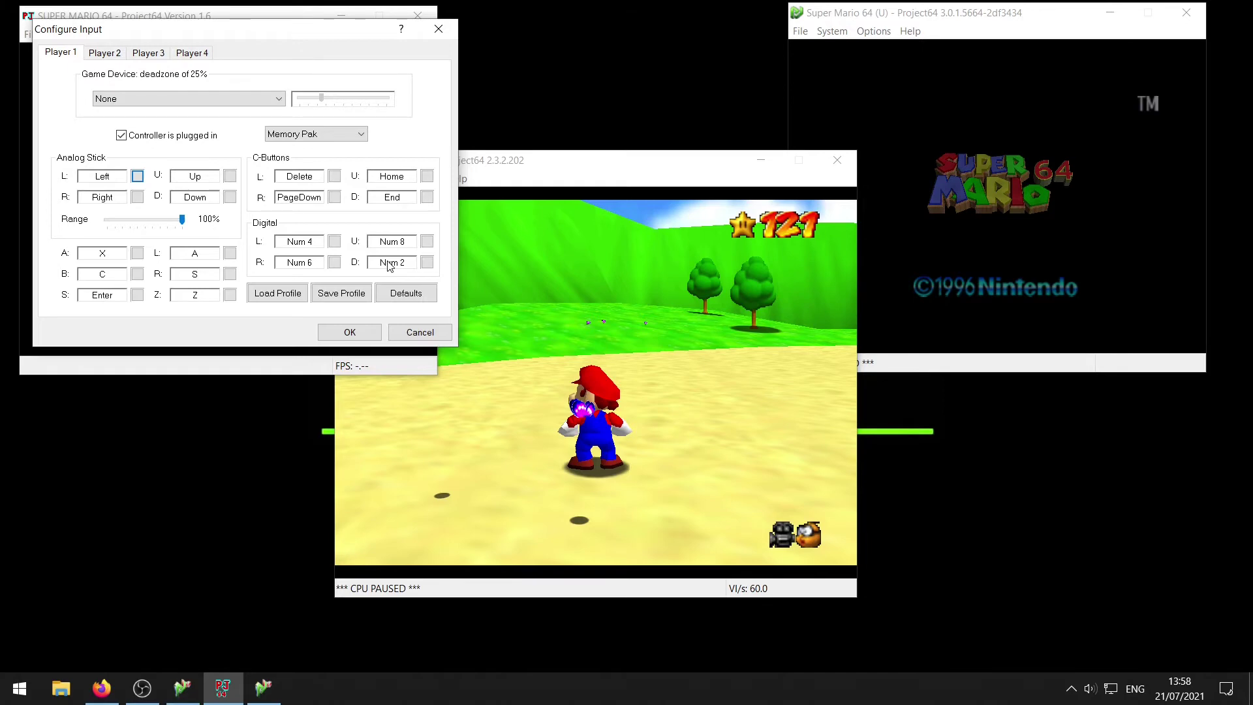
click(427, 241)
key(f)
click(427, 263)
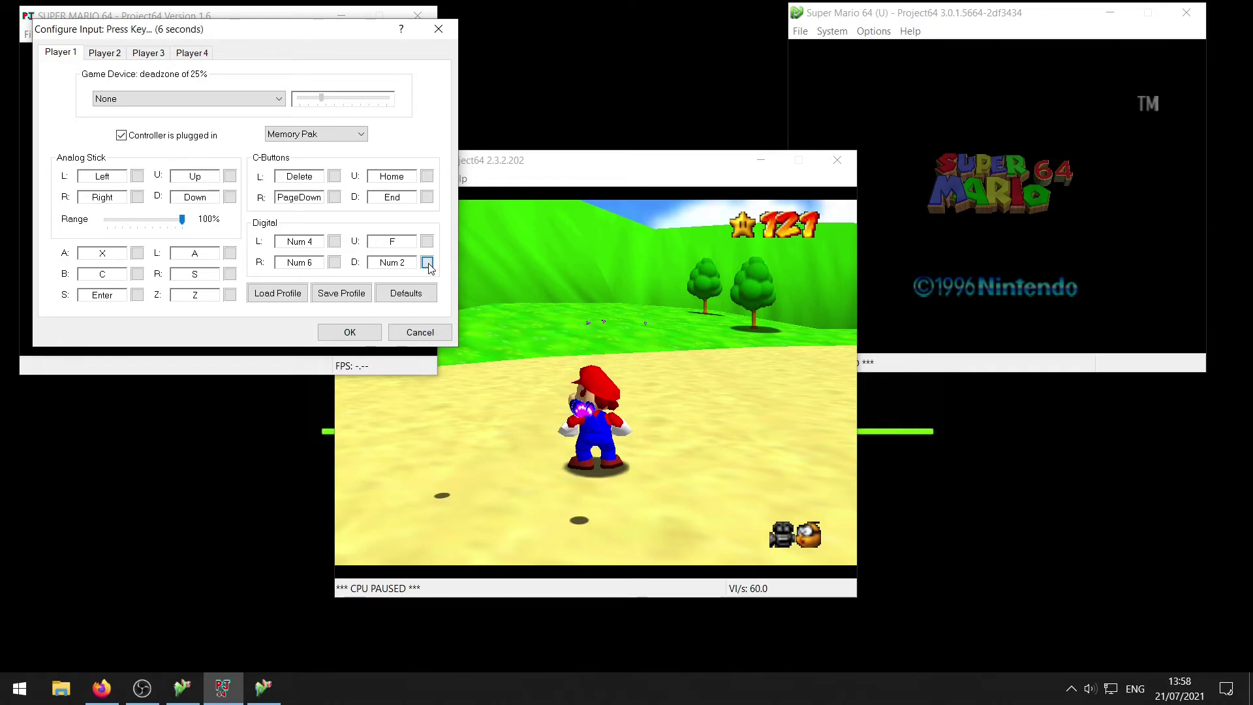
key(u)
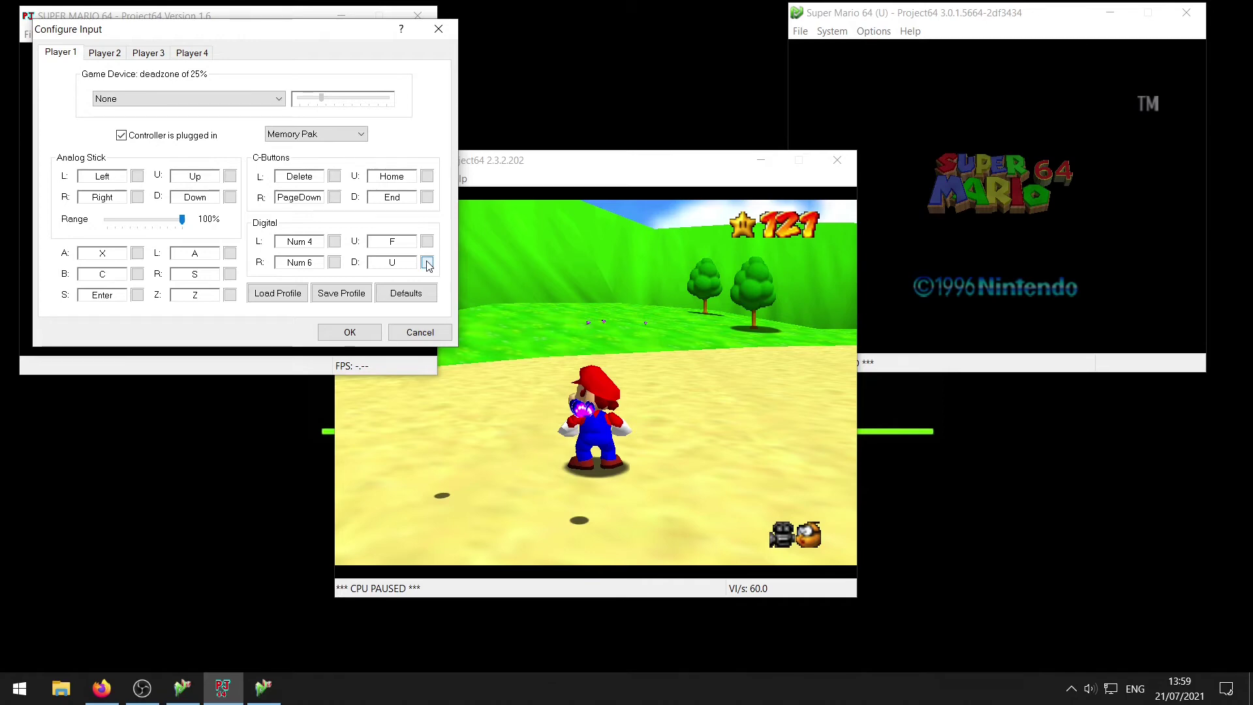
click(350, 332)
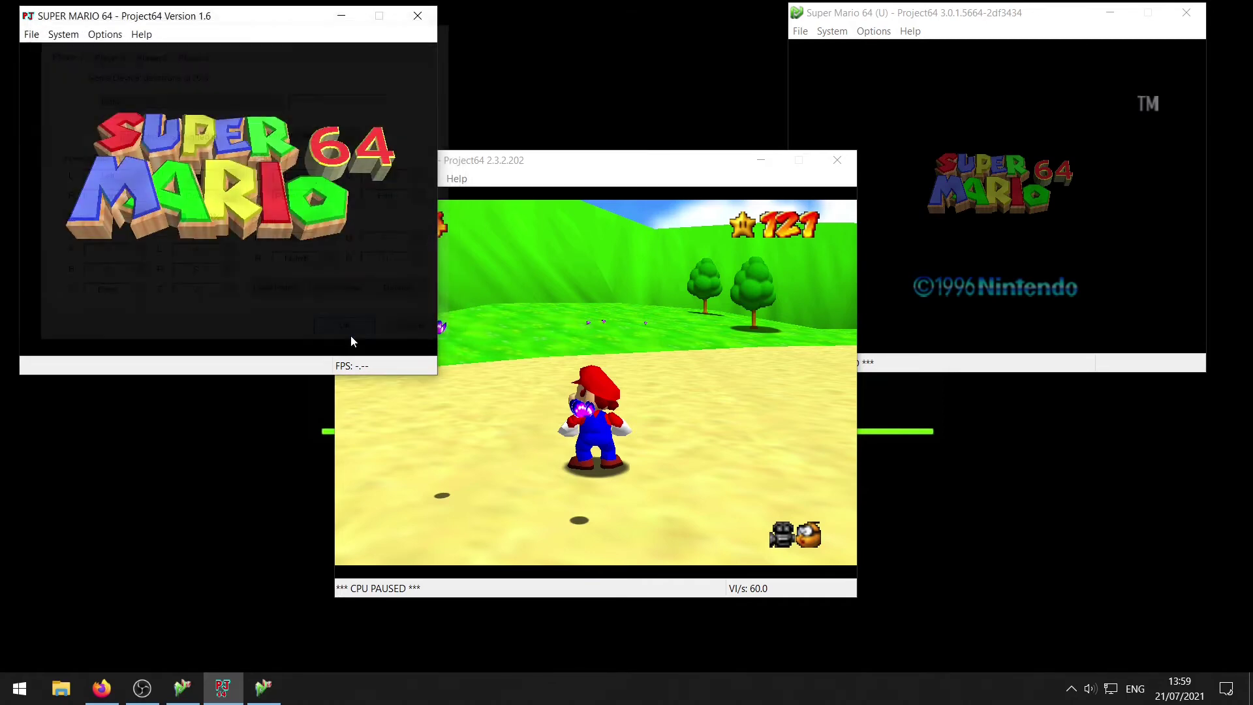
In the Project64 2.3.2 window, assign F to Controller 1's digital pad Up and U to Down, and save the controller configuration
click(561, 320)
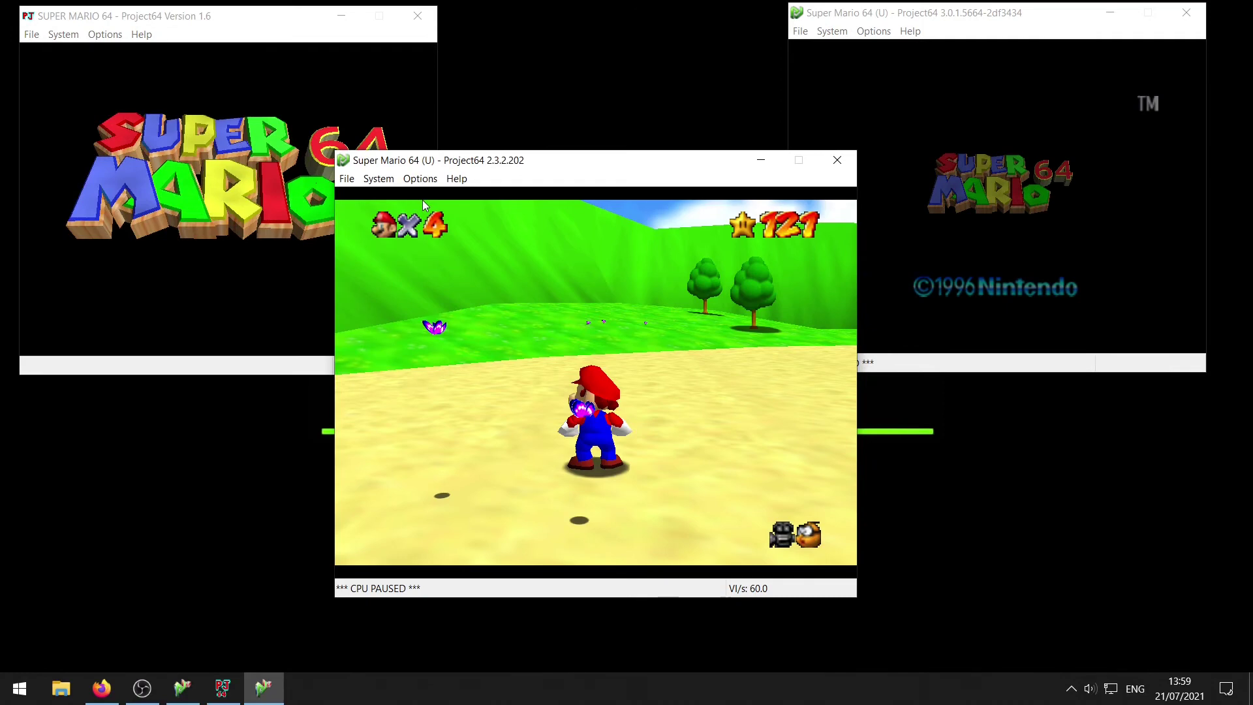
click(431, 186)
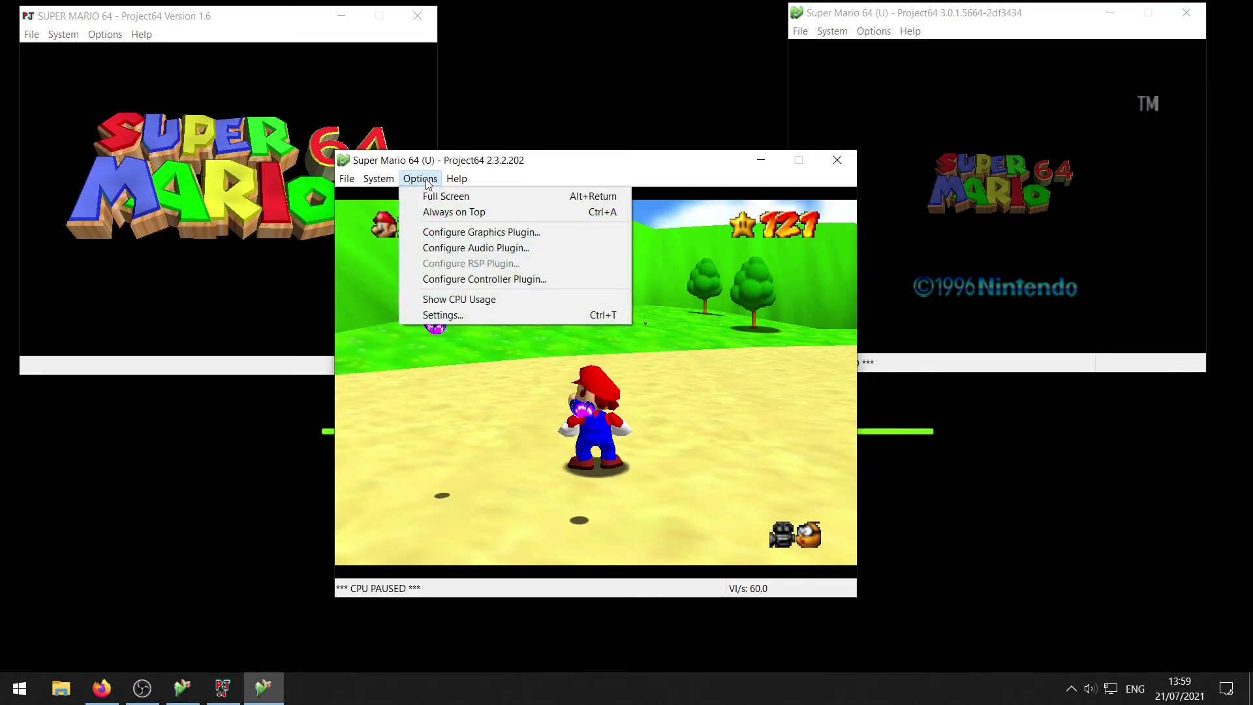
click(475, 280)
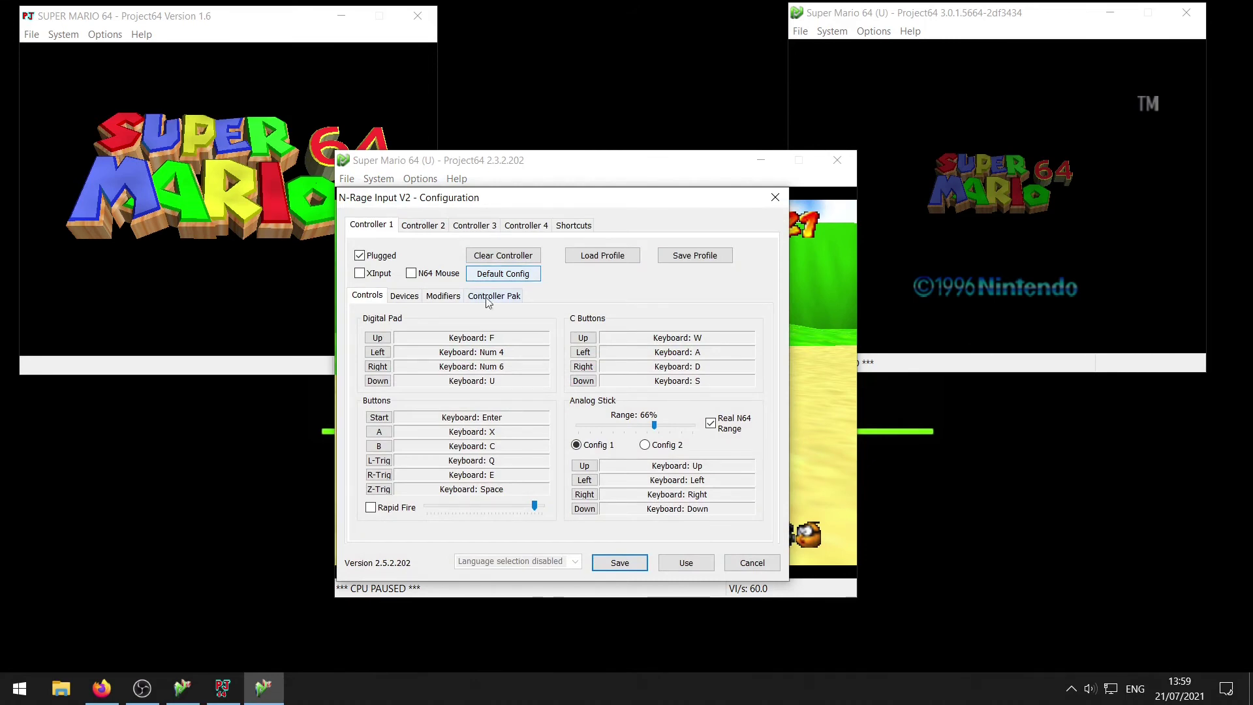
click(378, 338)
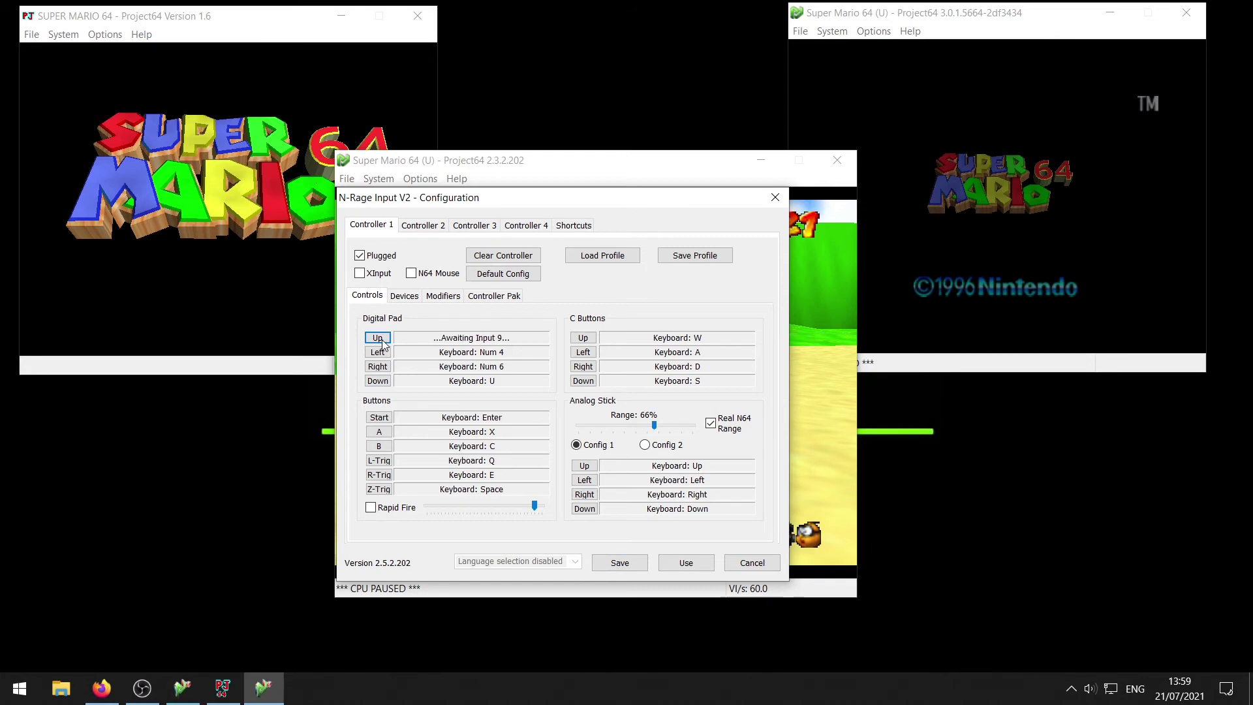
key(f)
click(386, 383)
key(u)
click(619, 563)
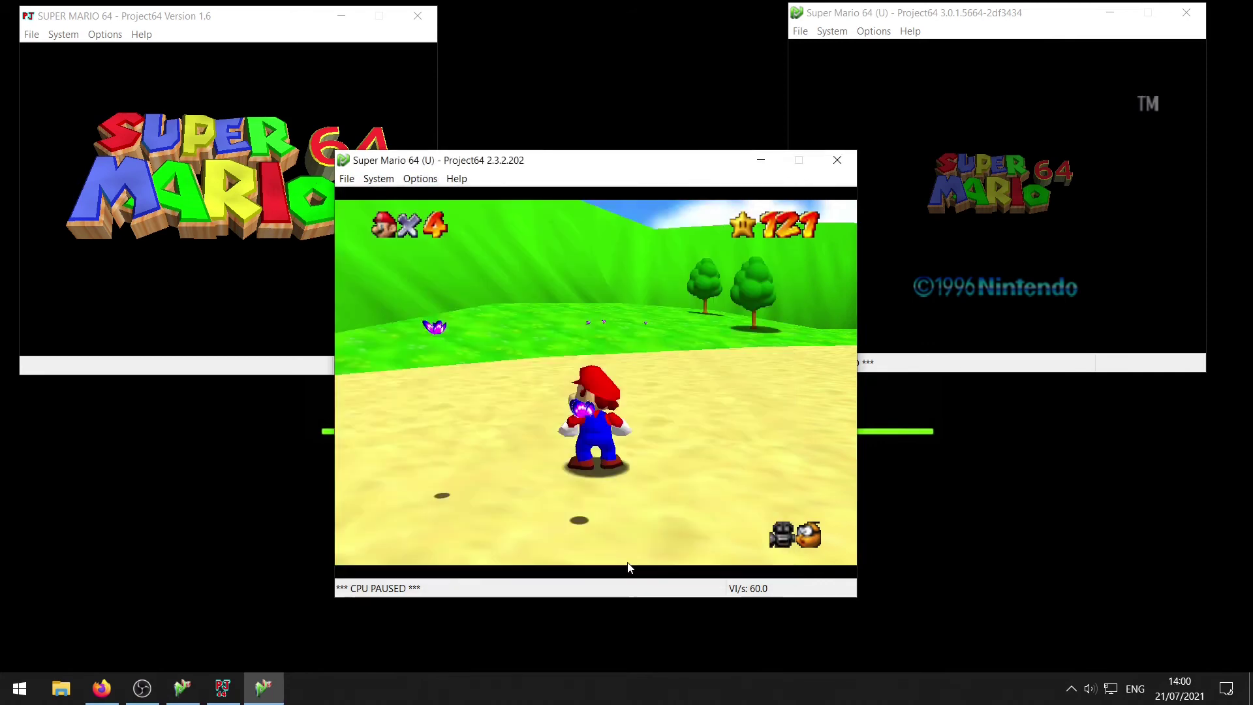
In the Project64 3.0.1 window, bind Player 1's digital pad Up to F and Down to U, and accept the input configuration
drag(939, 27, 938, 30)
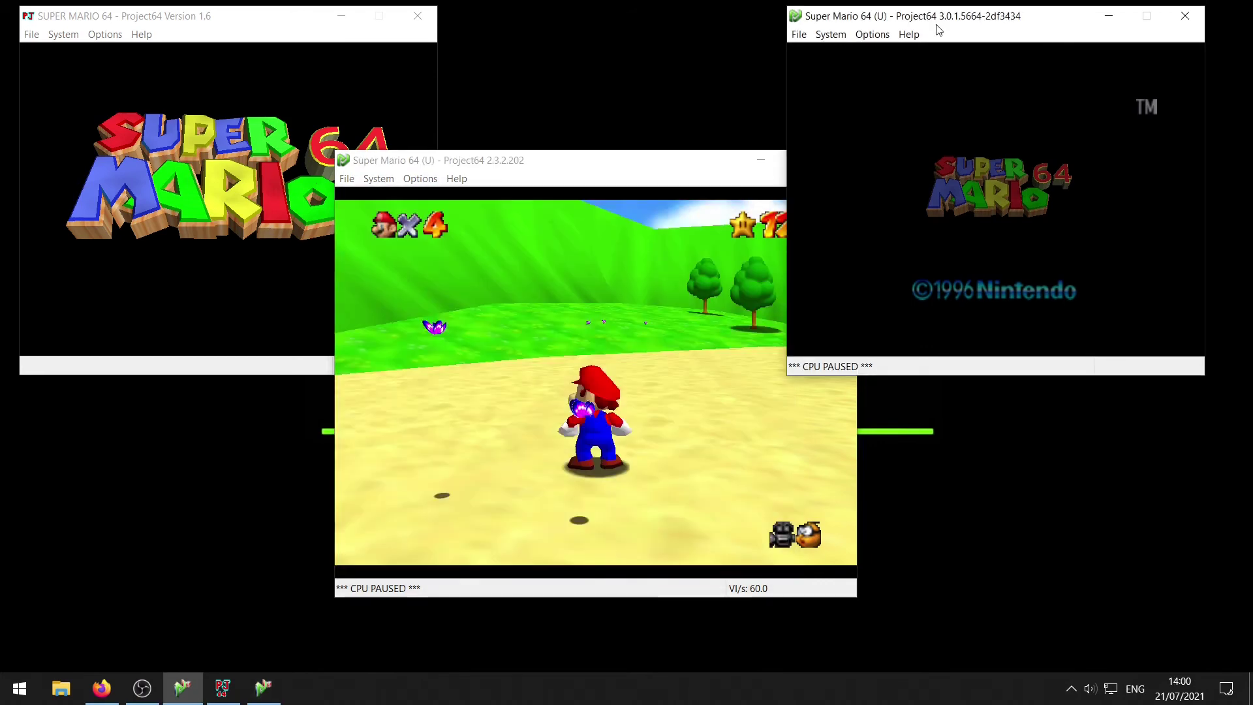
click(888, 38)
click(899, 135)
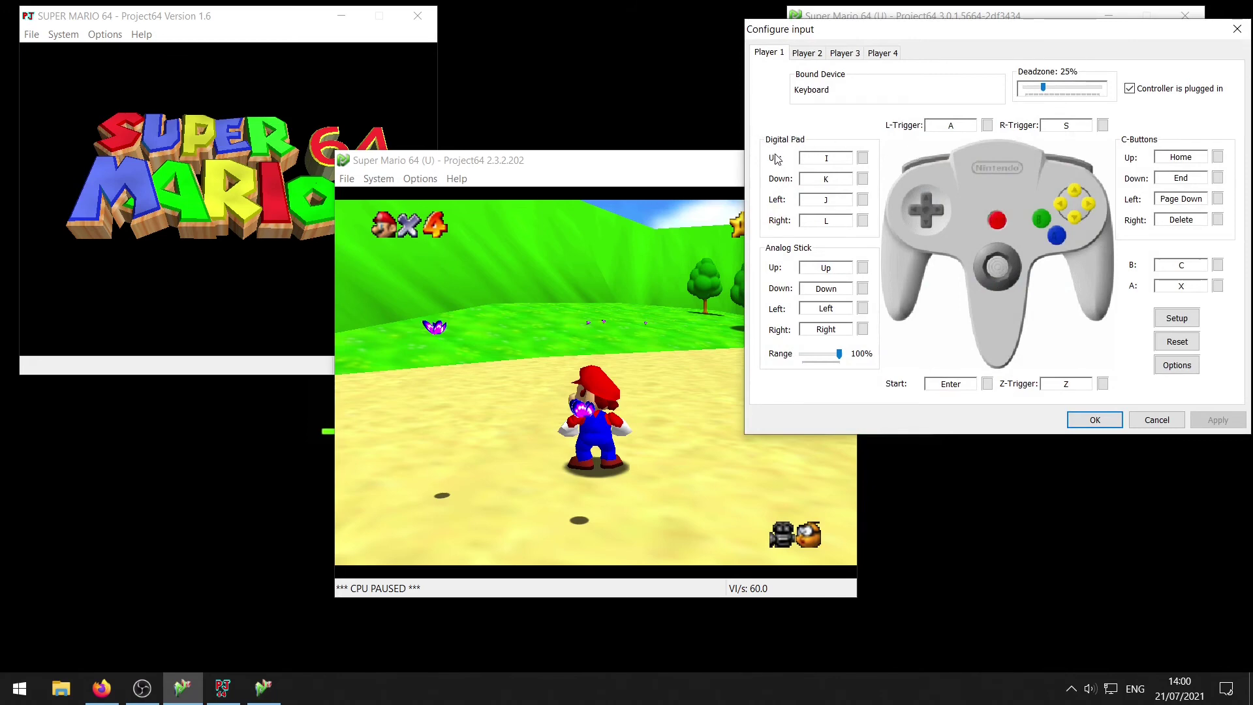
click(864, 158)
key(f)
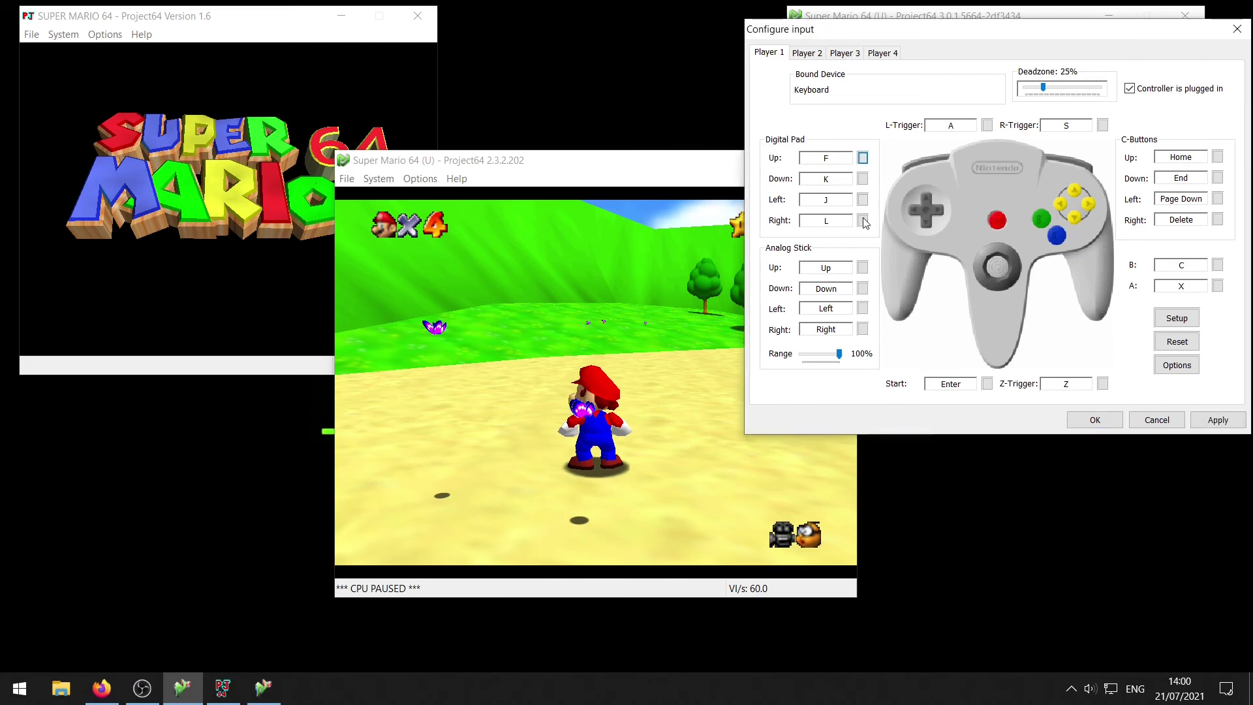
click(863, 179)
key(u)
click(1112, 418)
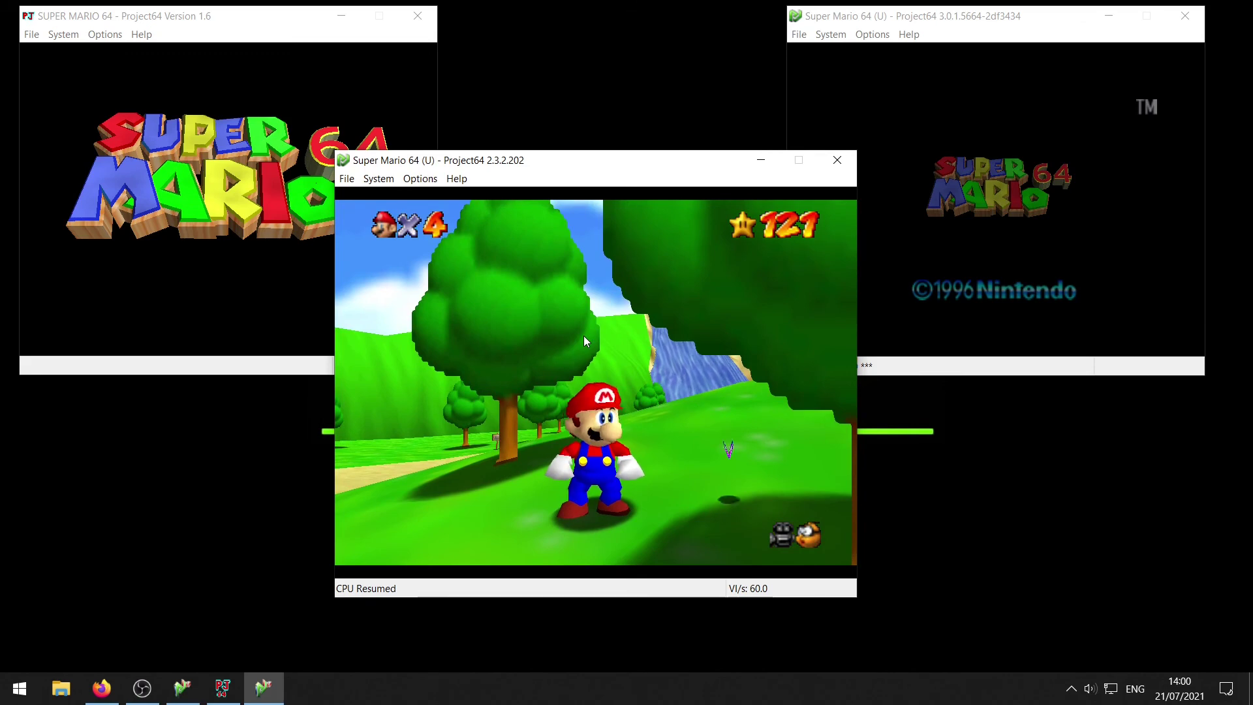